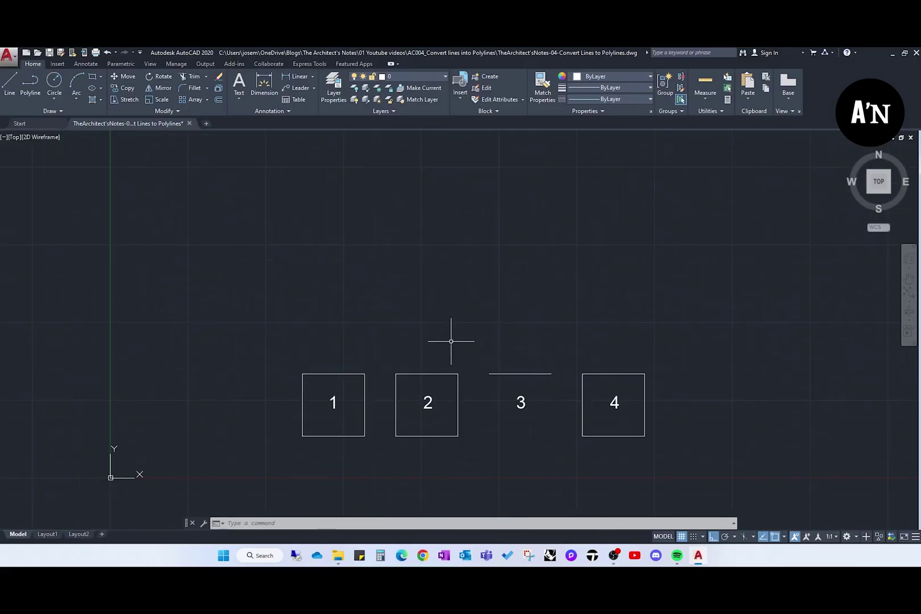
pyautogui.moveTo(479, 449); pyautogui.dragTo(487, 372, button='middle')
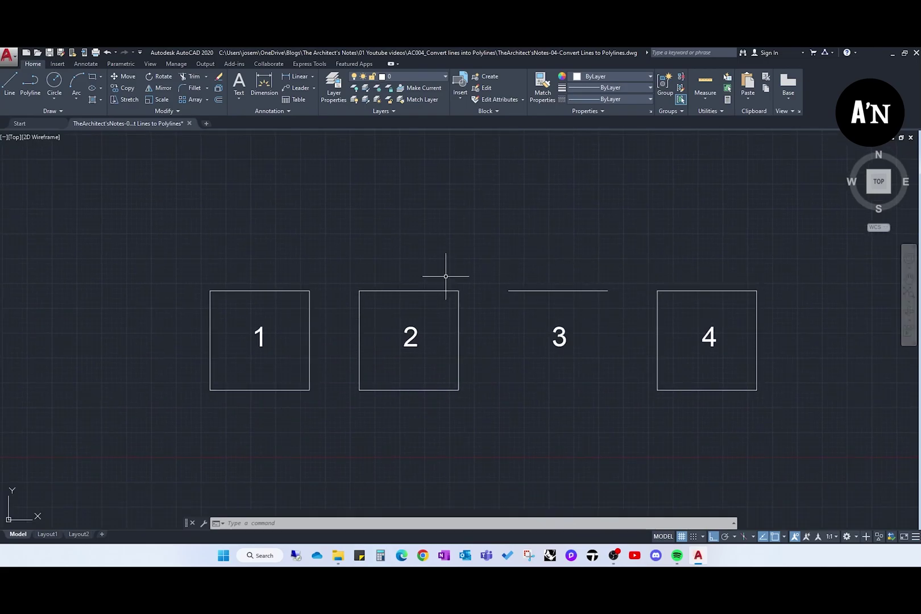
pyautogui.moveTo(494, 333); pyautogui.dragTo(504, 334, button='middle')
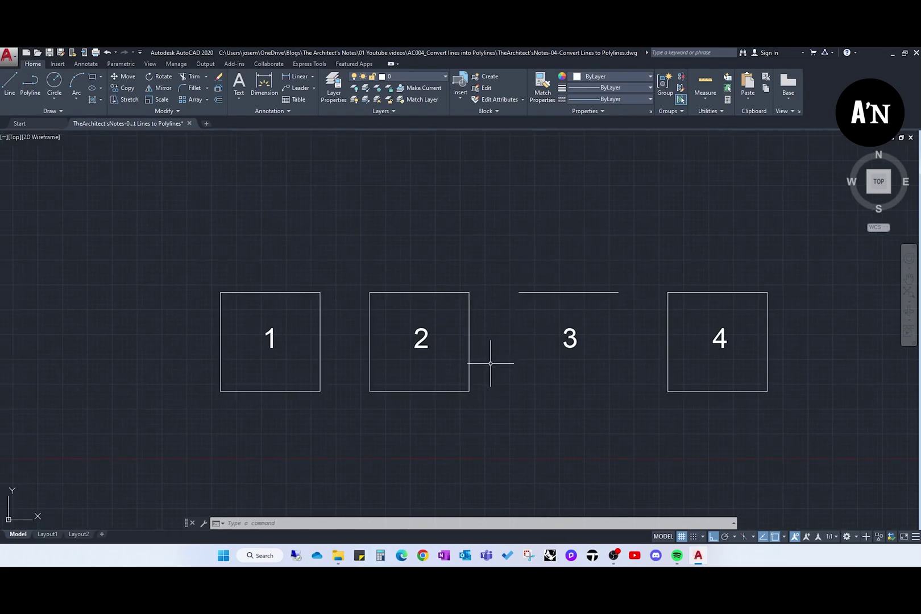
pyautogui.moveTo(403, 396); pyautogui.dragTo(429, 407, button='middle')
pyautogui.moveTo(354, 434); pyautogui.dragTo(378, 436, button='middle')
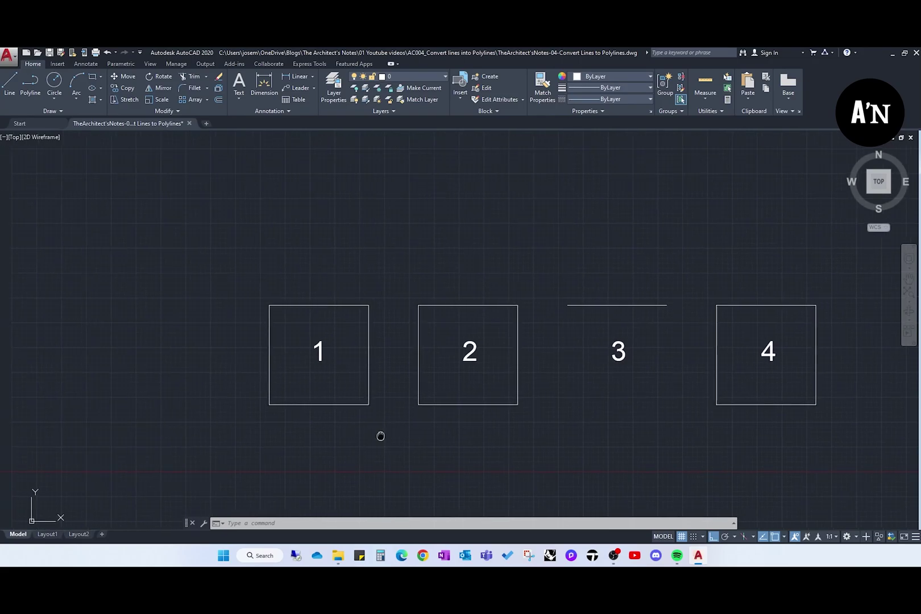
# - Select the four lines forming square 1 and join them into a single polyline
pyautogui.moveTo(281, 407); pyautogui.dragTo(322, 406, button='middle')
pyautogui.scroll(4, 314, 403)
pyautogui.moveTo(296, 273); pyautogui.dragTo(325, 302, button='middle')
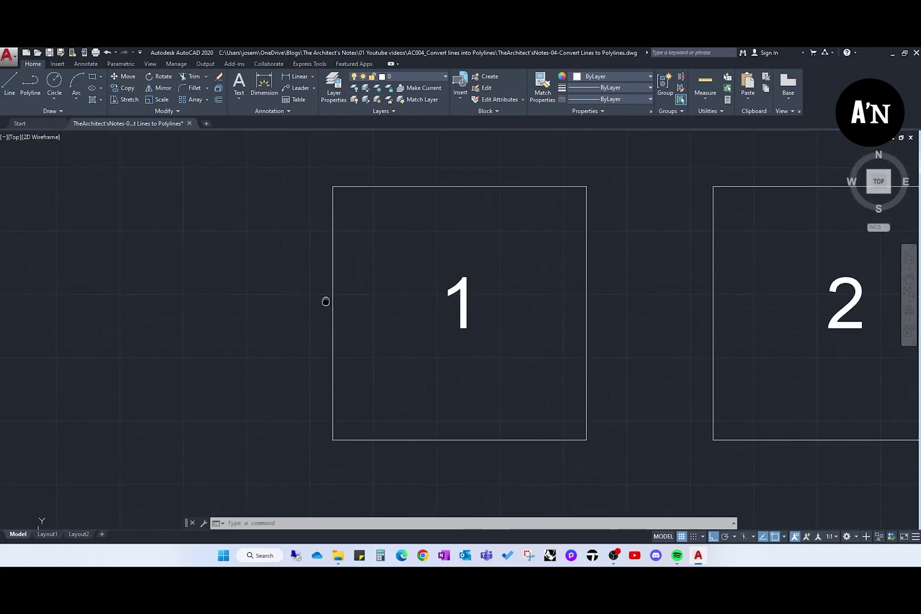
pyautogui.scroll(-2, 324, 302)
pyautogui.click(368, 216)
pyautogui.click(354, 248)
pyautogui.click(518, 247)
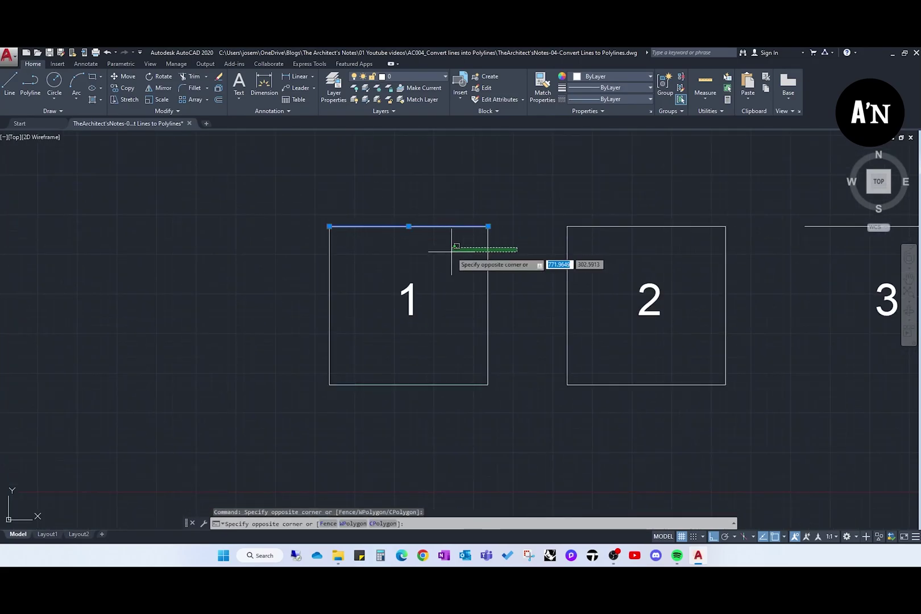
pyautogui.click(457, 248)
pyautogui.click(344, 262)
pyautogui.click(308, 297)
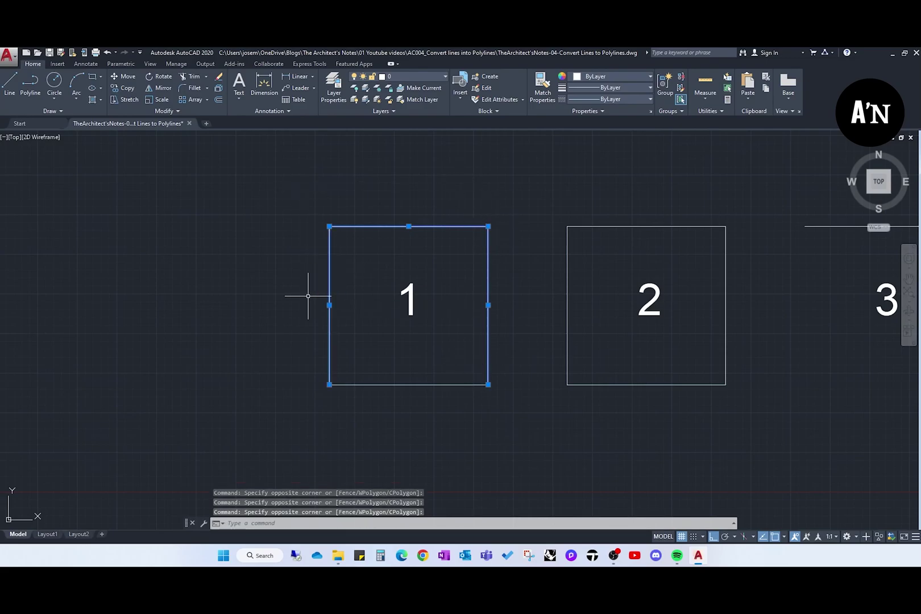
pyautogui.click(396, 356)
pyautogui.click(353, 437)
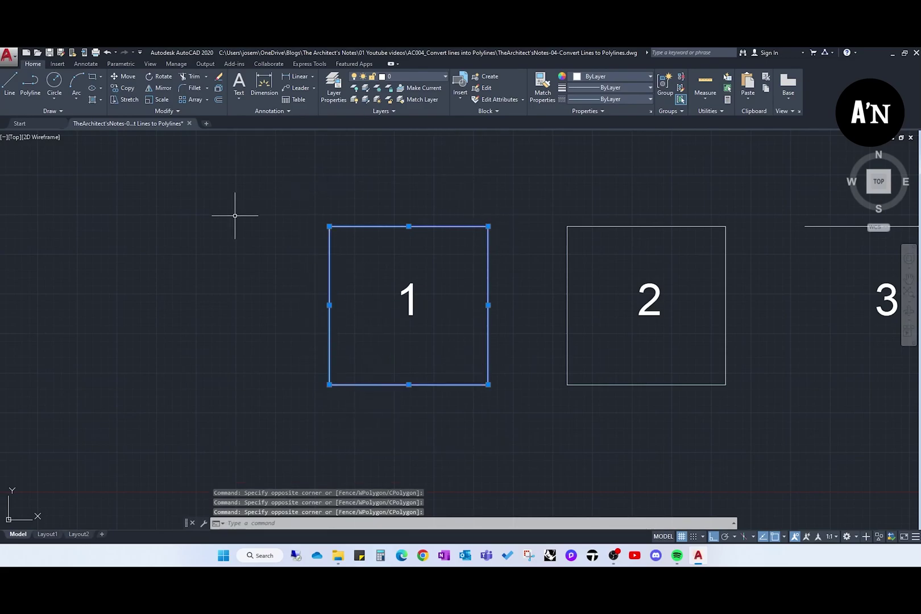
pyautogui.click(177, 110)
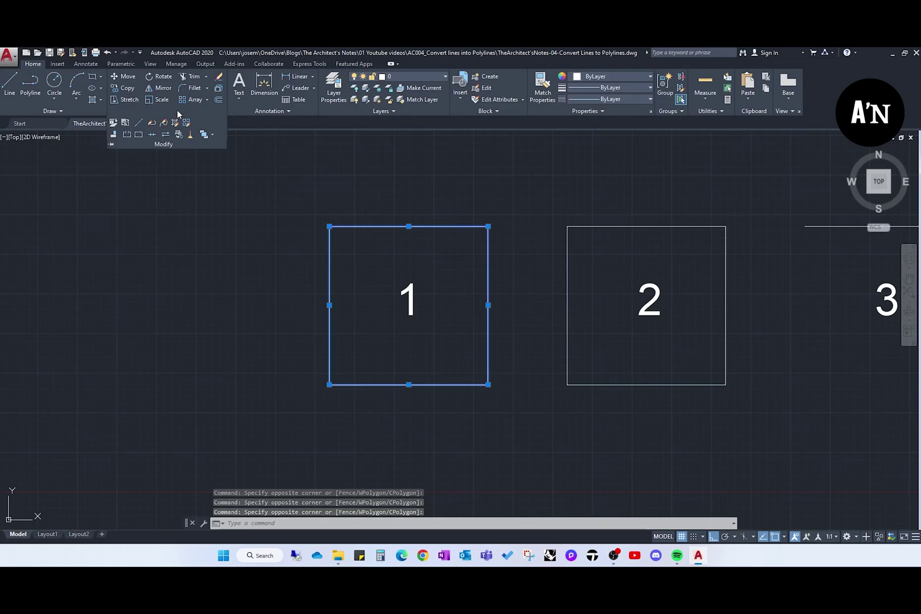
pyautogui.click(152, 135)
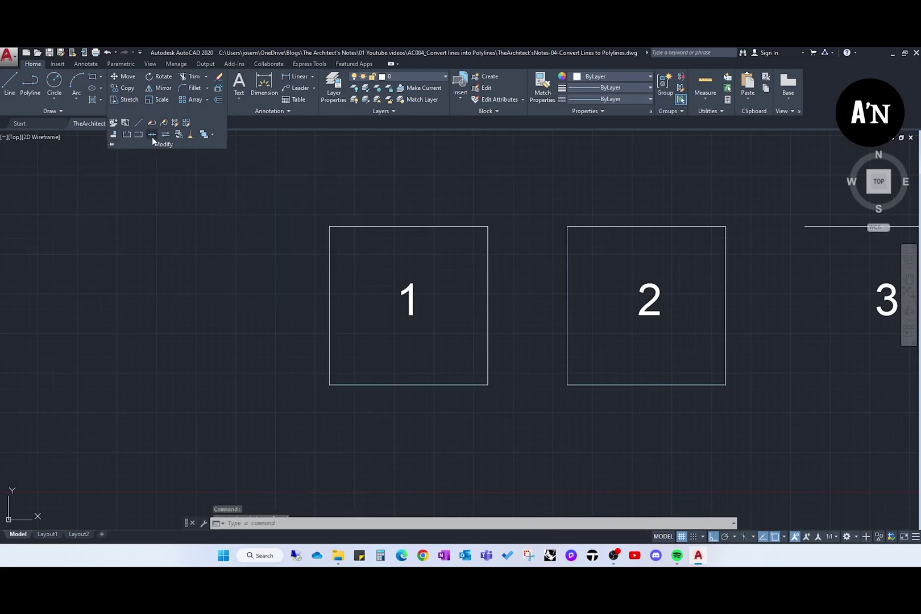
# - Select square 1 and check its object type and geometry in its properties, then clear the selection
pyautogui.click(483, 185)
pyautogui.click(433, 213)
pyautogui.click(433, 212)
pyautogui.click(391, 229)
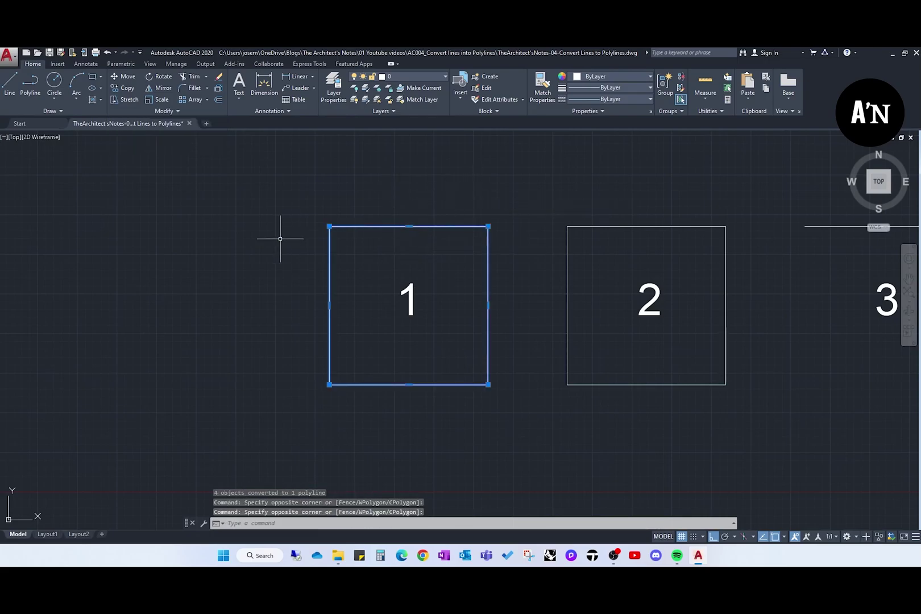
pyautogui.hotkey('ctrl', '1')
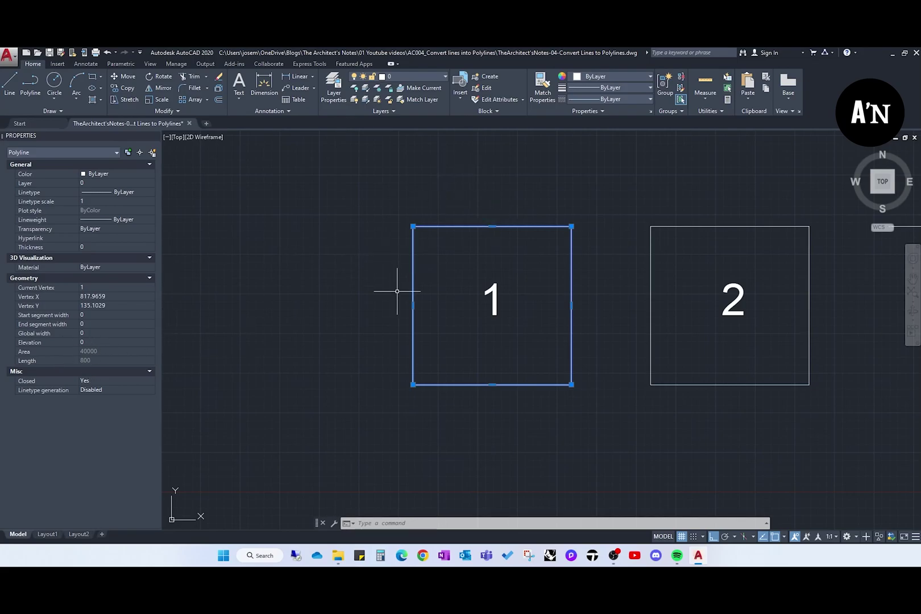
pyautogui.moveTo(628, 423); pyautogui.dragTo(415, 388, button='middle')
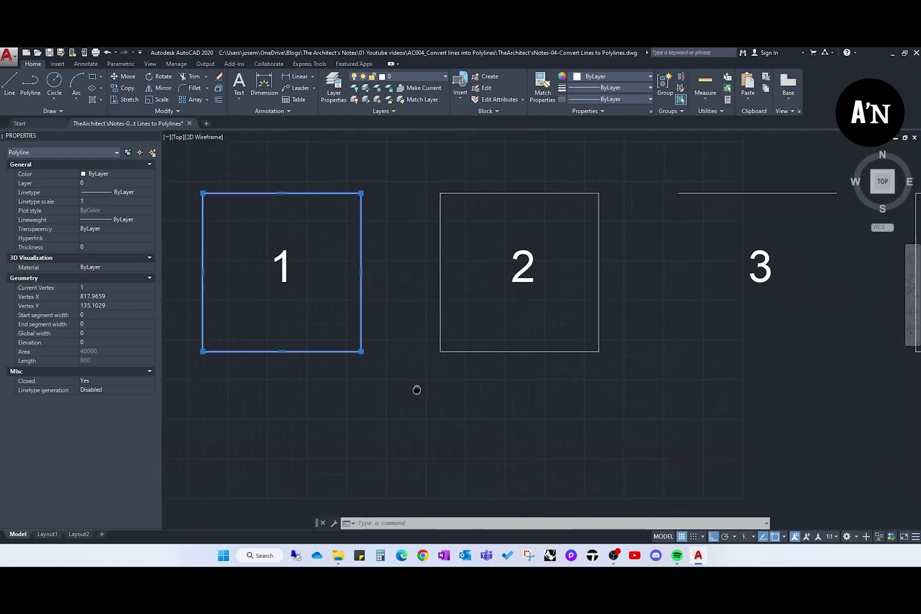
pyautogui.moveTo(637, 394); pyautogui.dragTo(539, 397, button='middle')
pyautogui.press('Escape')
# - Select the four lines forming square 2 and convert them into one polyline with the JOIN command
pyautogui.moveTo(414, 417); pyautogui.dragTo(425, 427, button='middle')
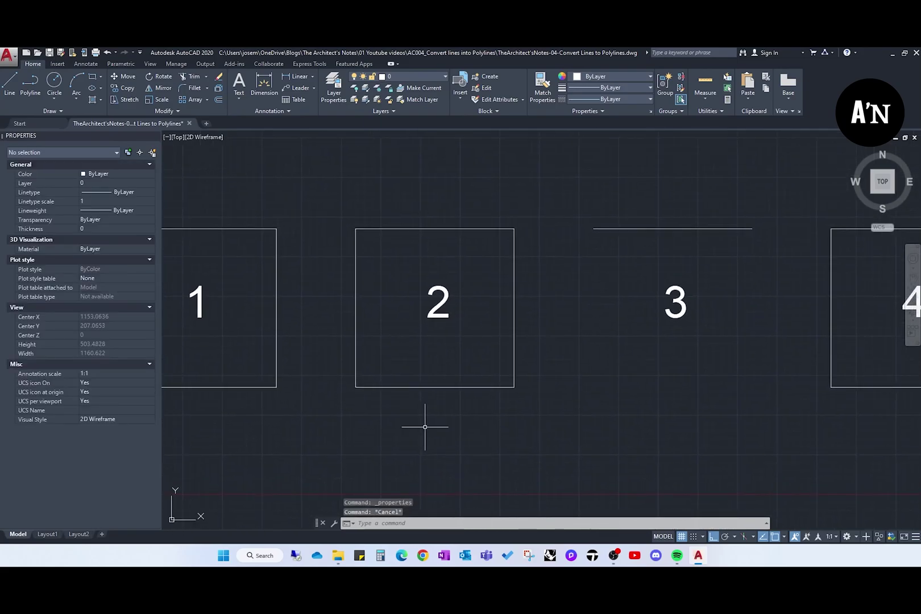
pyautogui.click(446, 252)
pyautogui.click(368, 190)
pyautogui.click(380, 256)
pyautogui.click(344, 267)
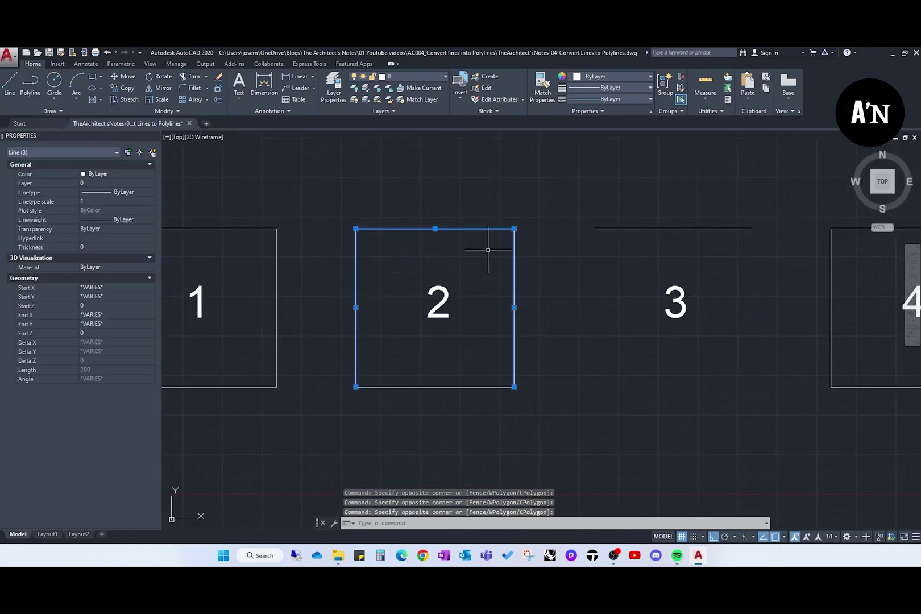
pyautogui.click(518, 335)
pyautogui.click(483, 397)
pyautogui.write('joi')
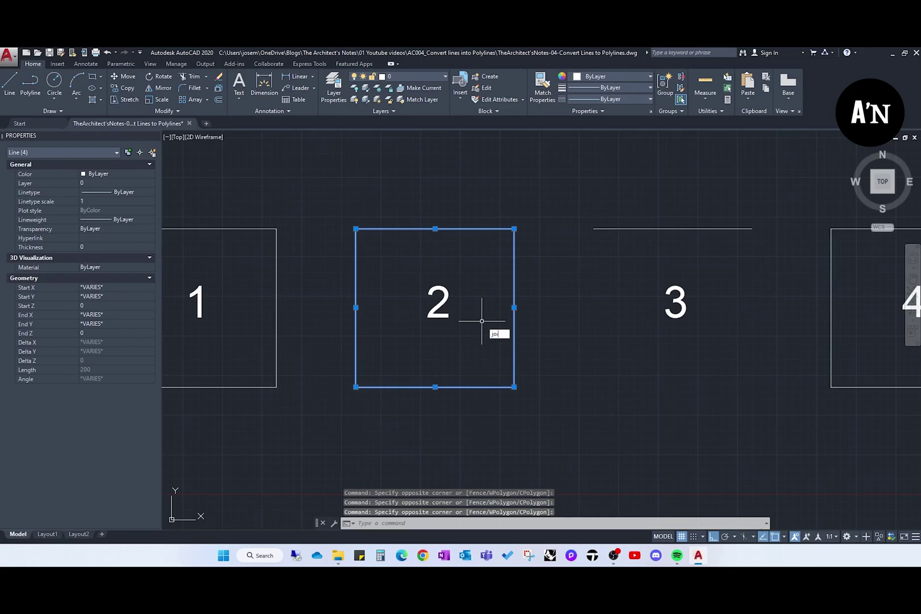
pyautogui.write('n')
pyautogui.press('Return')
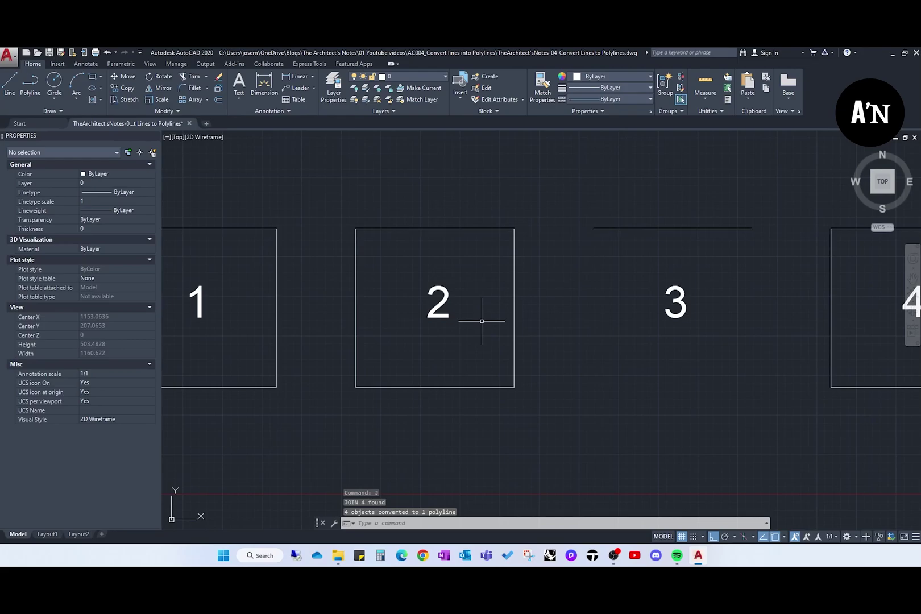
# - Select square 2 by its upper edge to check that it is one object, then deselect it
pyautogui.click(508, 240)
pyautogui.click(485, 205)
pyautogui.press('Escape')
# - Turn the single line above the number 3 into a polyline with PEDIT, accepting the conversion and applying no further options
pyautogui.scroll(-5, 441, 279)
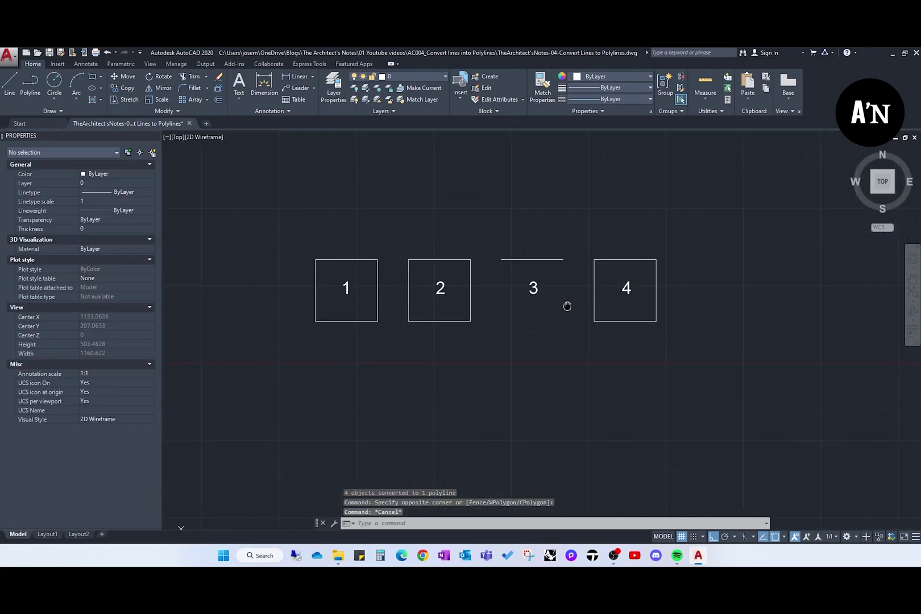
pyautogui.scroll(7, 369, 334)
pyautogui.scroll(3, 438, 326)
pyautogui.scroll(-3, 384, 308)
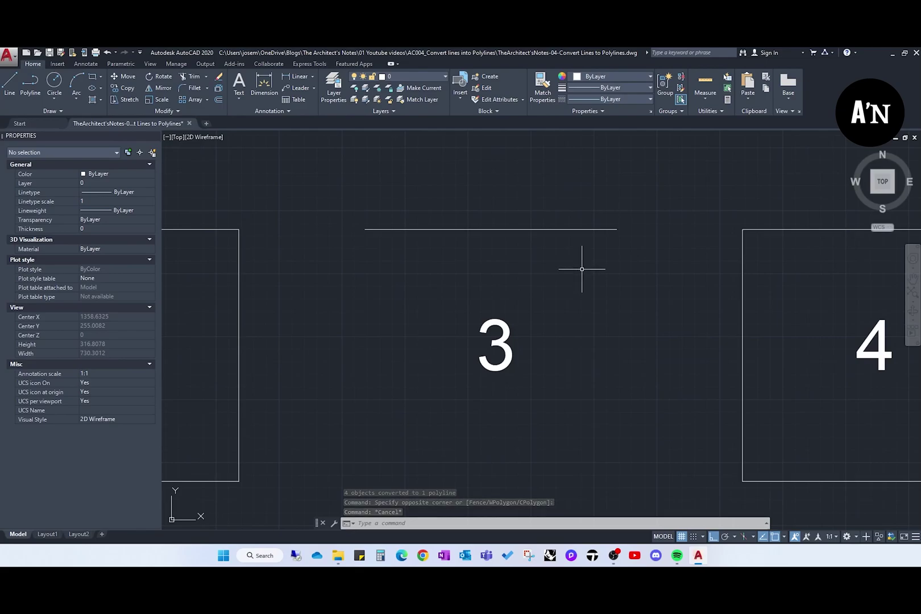
pyautogui.moveTo(584, 265); pyautogui.dragTo(562, 274, button='middle')
pyautogui.scroll(-3, 563, 273)
pyautogui.scroll(3, 562, 270)
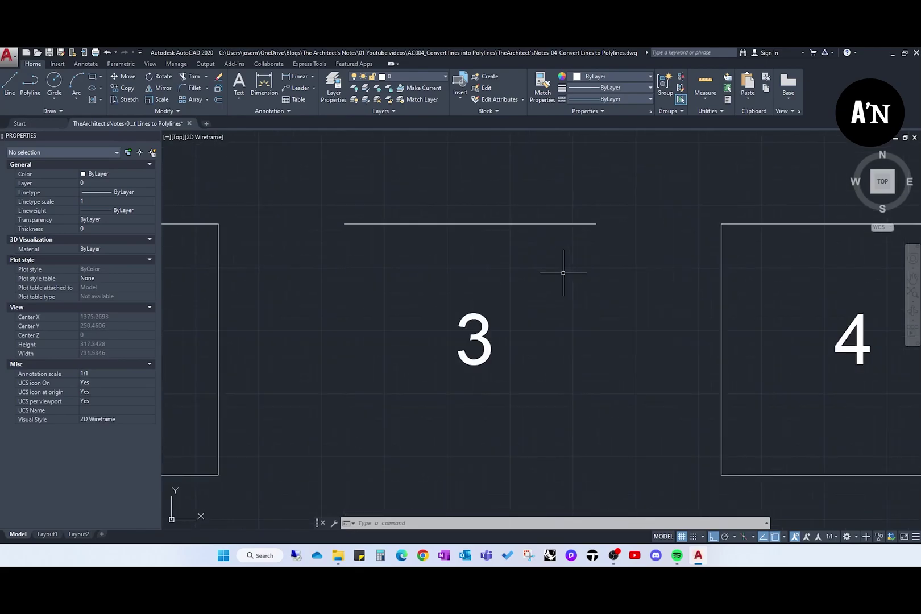
pyautogui.scroll(-2, 466, 165)
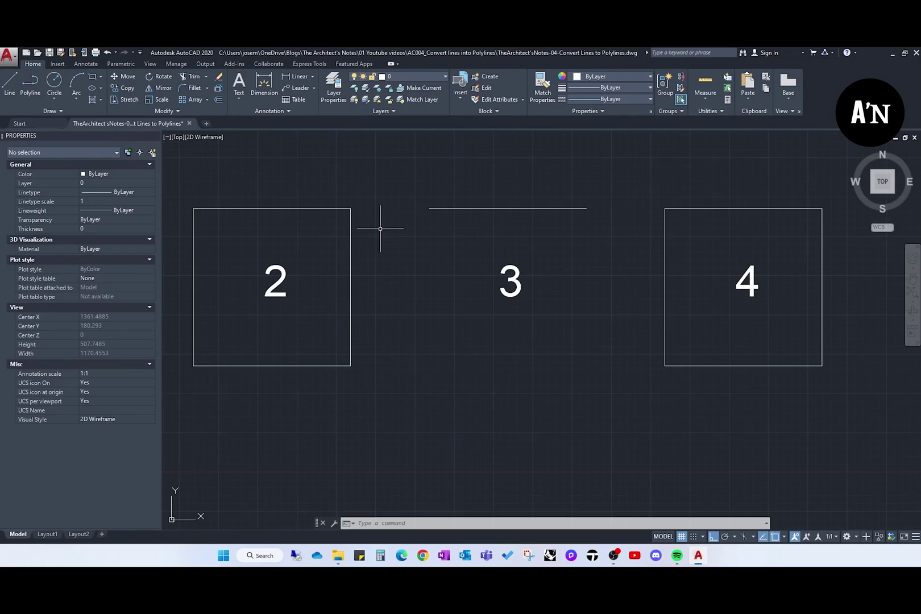
pyautogui.click(549, 223)
pyautogui.click(541, 200)
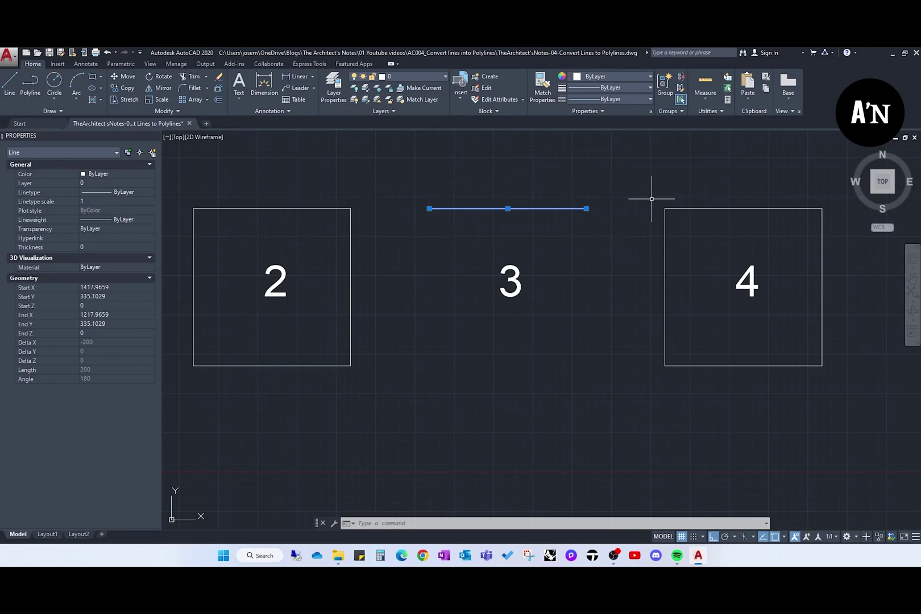
pyautogui.moveTo(513, 211); pyautogui.dragTo(512, 226, button='middle')
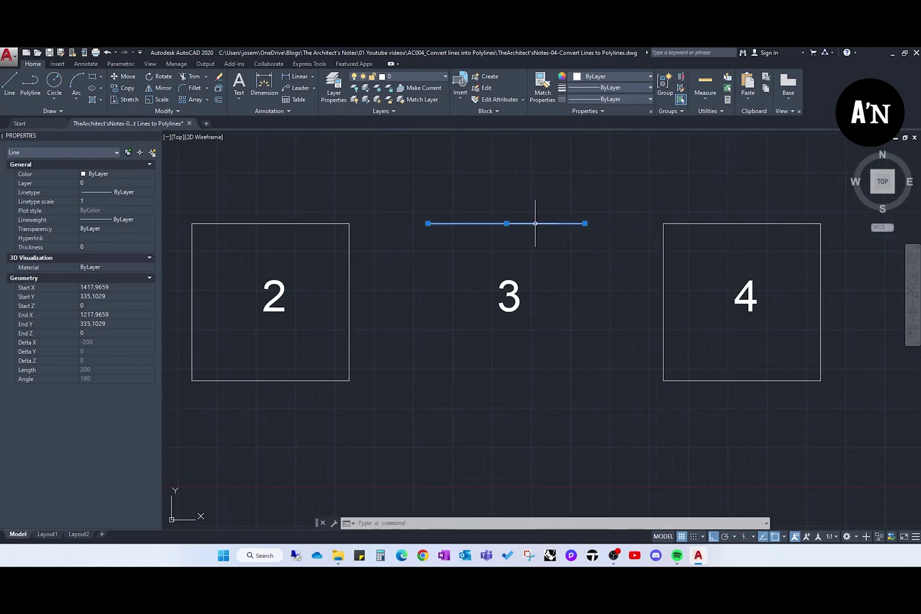
pyautogui.write('PEDIT')
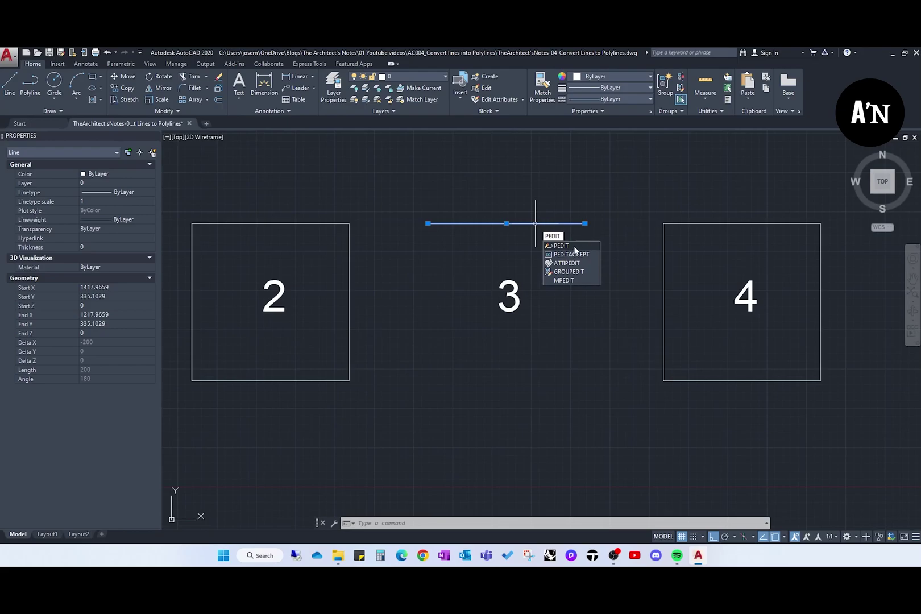
pyautogui.press('Return')
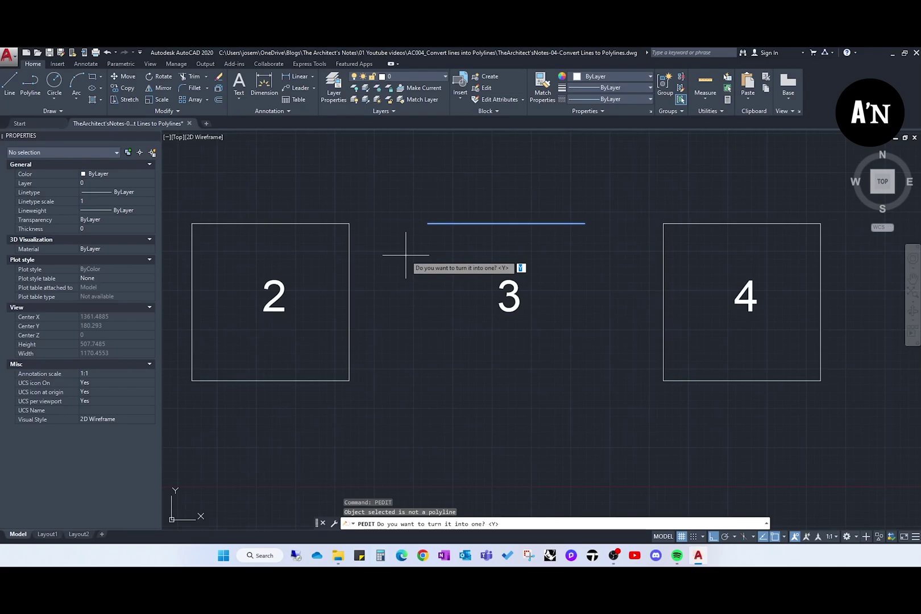
pyautogui.press('Return')
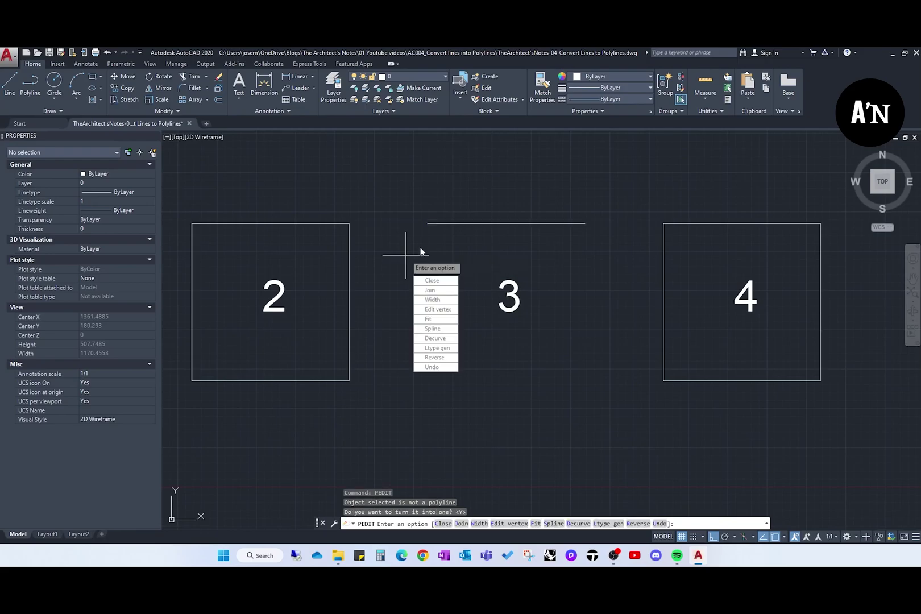
pyautogui.press('Escape')
# - Check the object type of the line above the number 3 in its properties, then deselect it
pyautogui.click(548, 223)
pyautogui.click(547, 204)
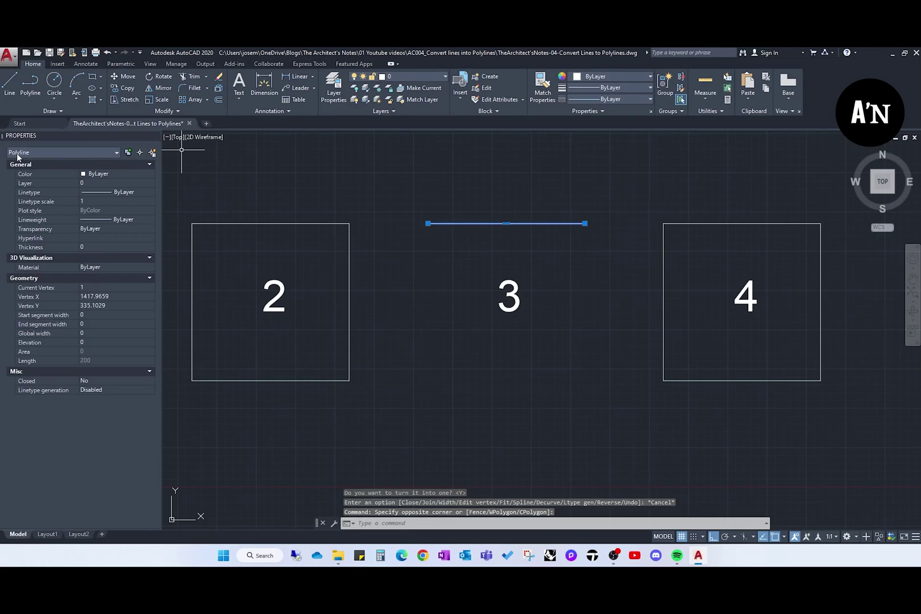
pyautogui.press('Escape')
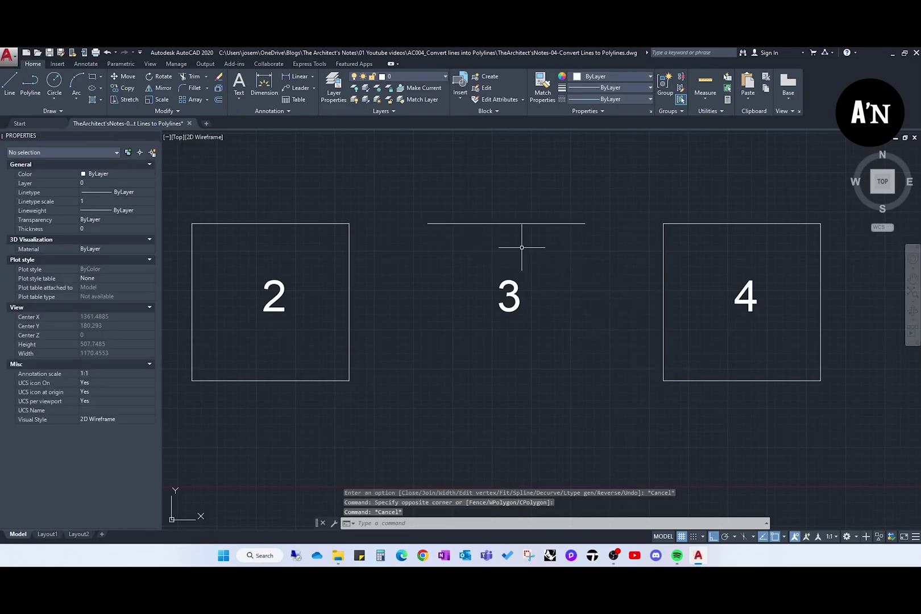
# - Select the polyline above the number 3 again and examine the editing options of its midpoint grip
pyautogui.click(551, 245)
pyautogui.click(538, 164)
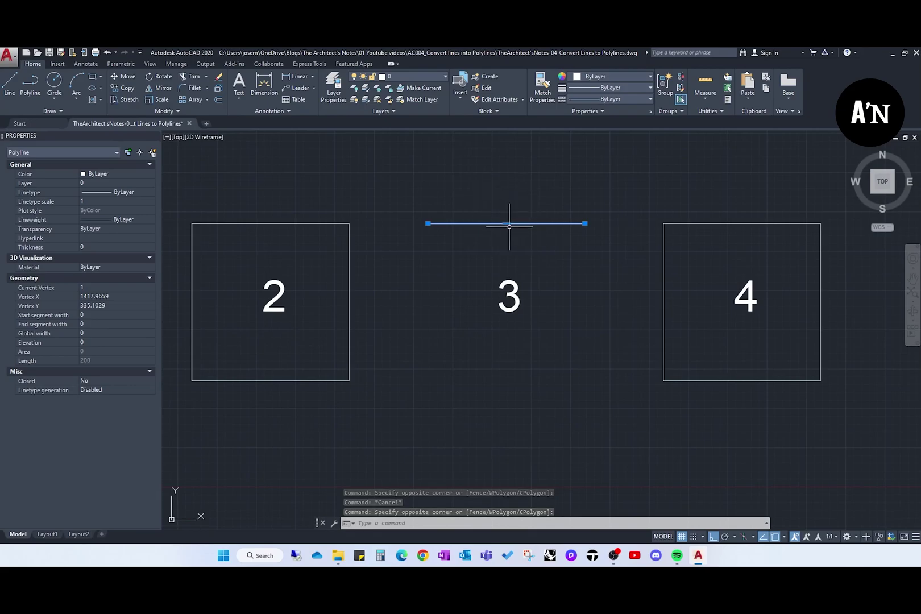
pyautogui.scroll(3, 505, 221)
pyautogui.scroll(-1, 494, 212)
pyautogui.scroll(-1, 493, 214)
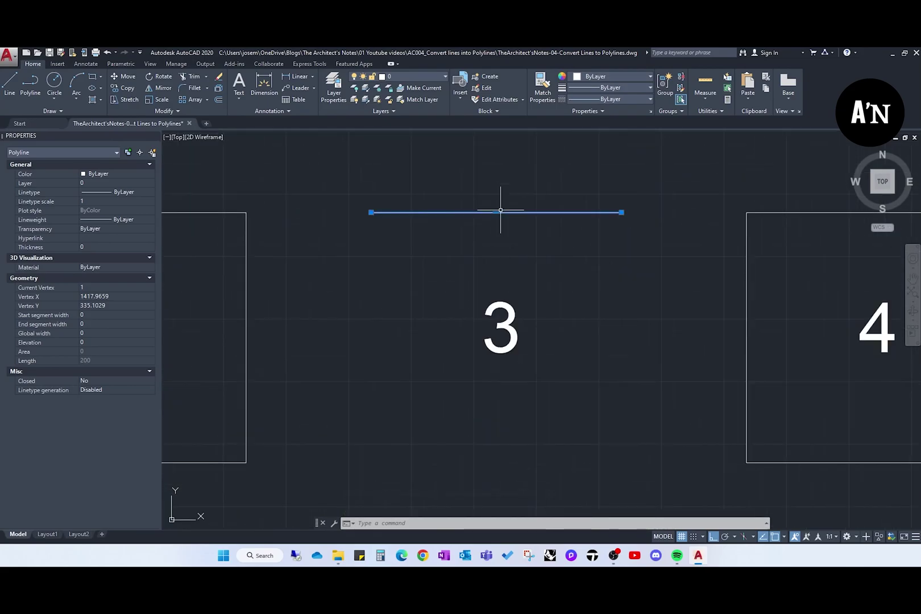
pyautogui.scroll(1, 498, 206)
pyautogui.scroll(-1, 495, 214)
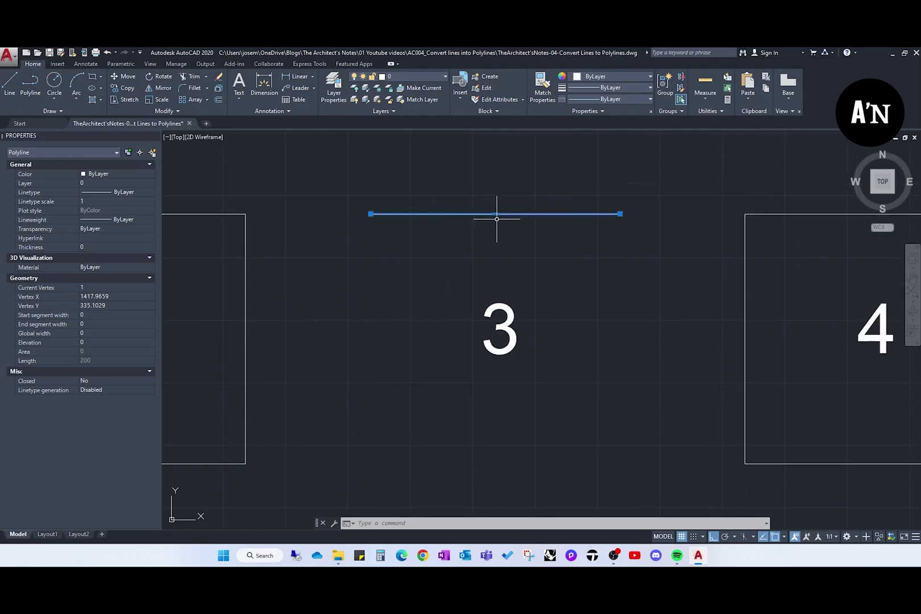
pyautogui.moveTo(495, 213)
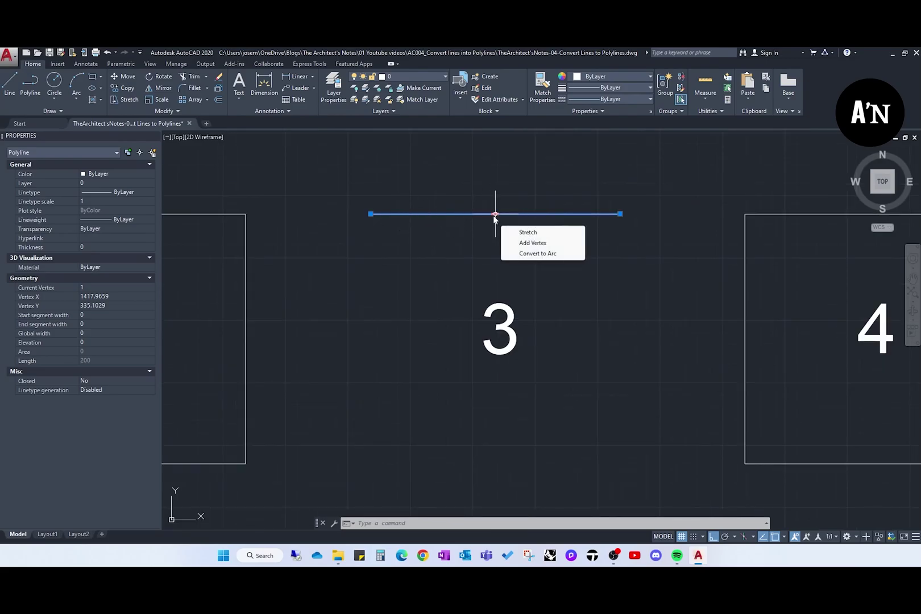
# - Add the upper line of square 4 to the selection to compare its grips with the polyline's, then clear the selection
pyautogui.moveTo(590, 302); pyautogui.dragTo(457, 278, button='middle')
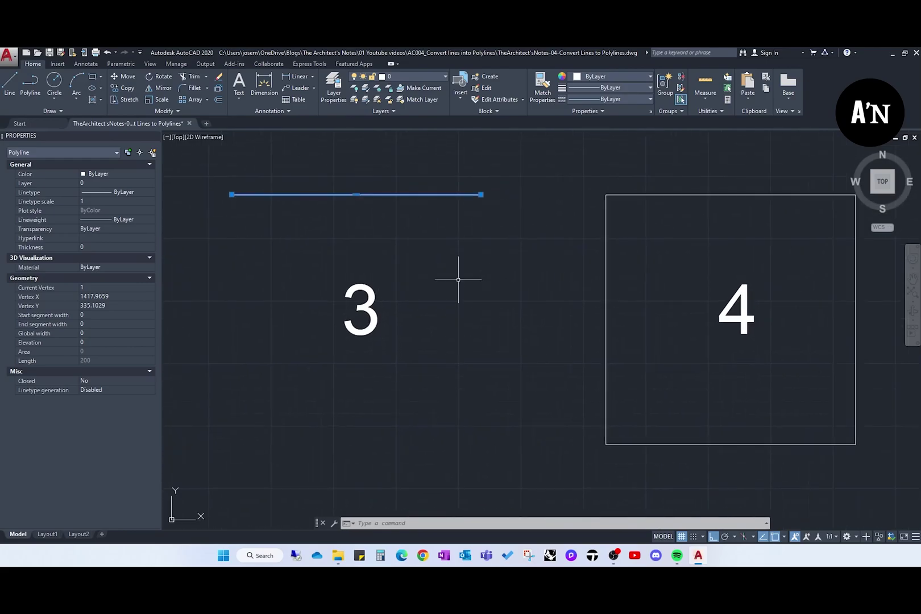
pyautogui.scroll(-1, 457, 277)
pyautogui.click(644, 243)
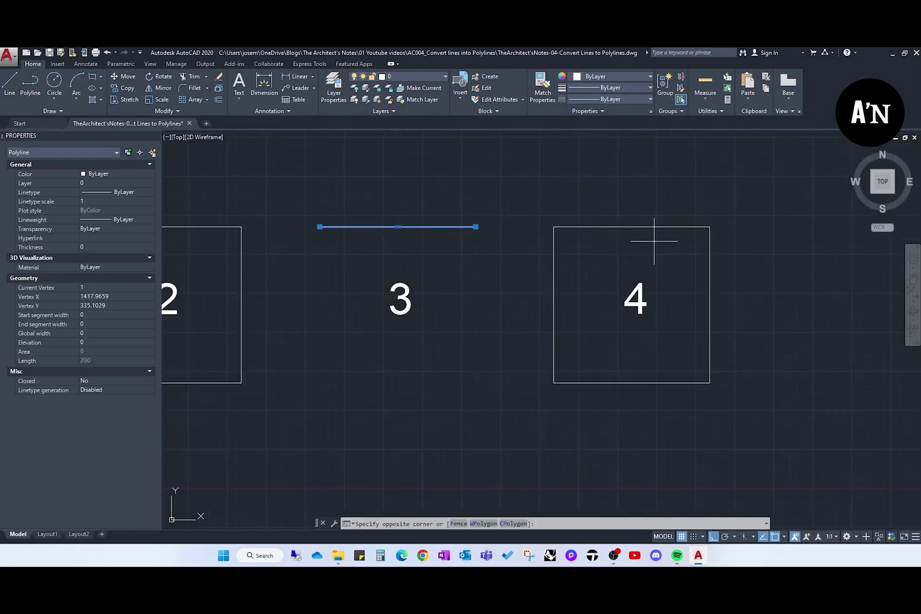
pyautogui.click(616, 190)
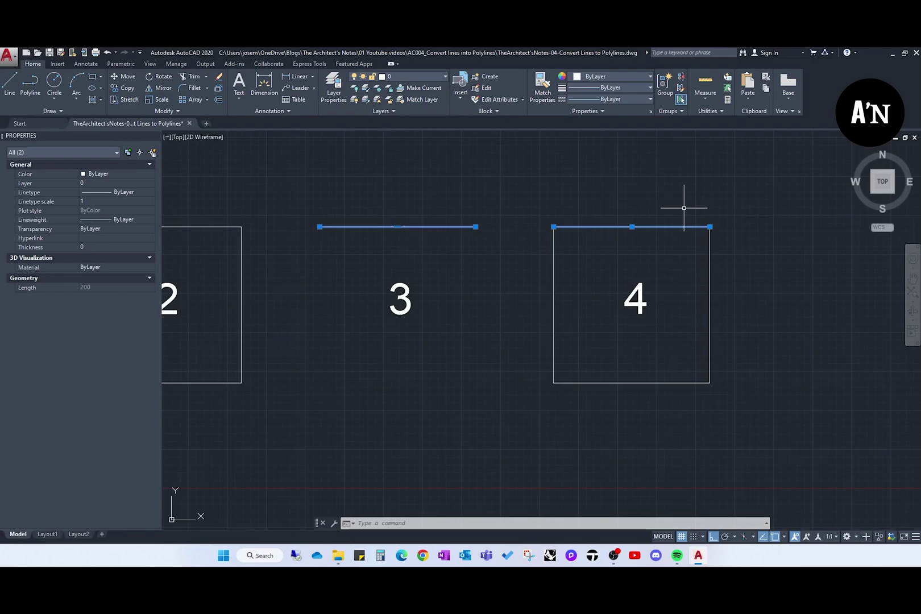
pyautogui.press('Escape')
# - Reselect the polyline above the number 3 and display its midpoint grip options
pyautogui.click(452, 236)
pyautogui.click(398, 231)
pyautogui.moveTo(398, 227)
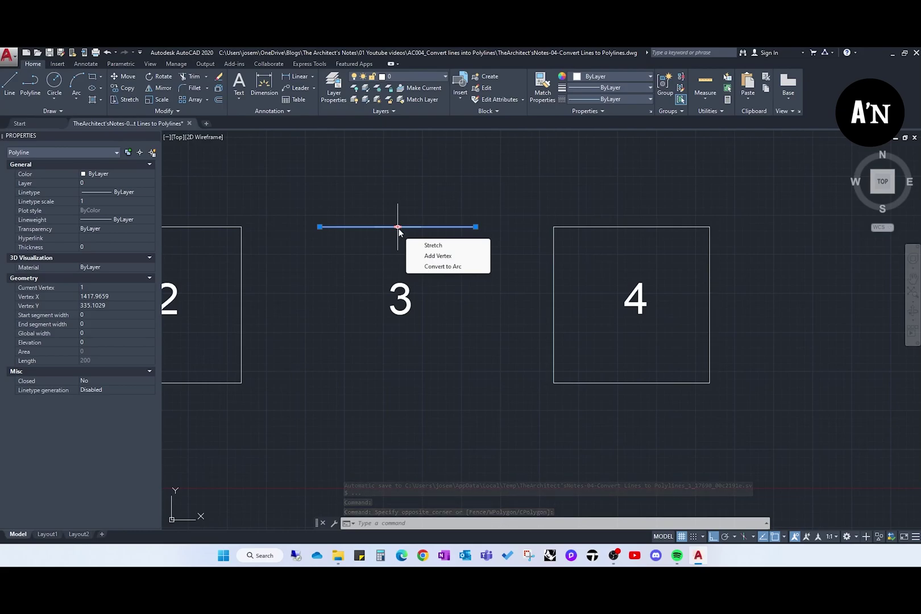
# - Try adding a raised vertex at the midpoint of the polyline above the number 3, then undo it and clear the selection
pyautogui.click(438, 256)
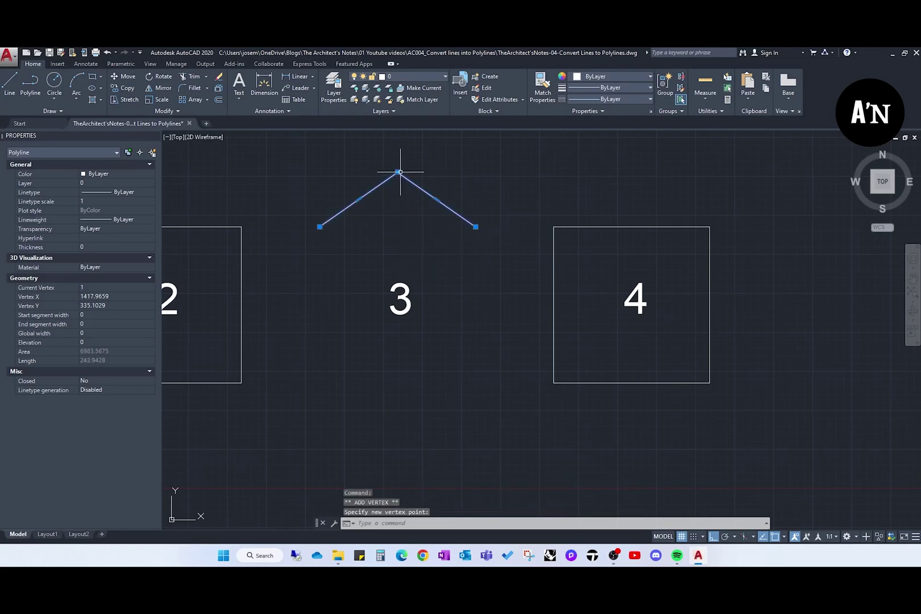
pyautogui.click(399, 171)
pyautogui.hotkey('ctrl', 'z')
pyautogui.press('Escape')
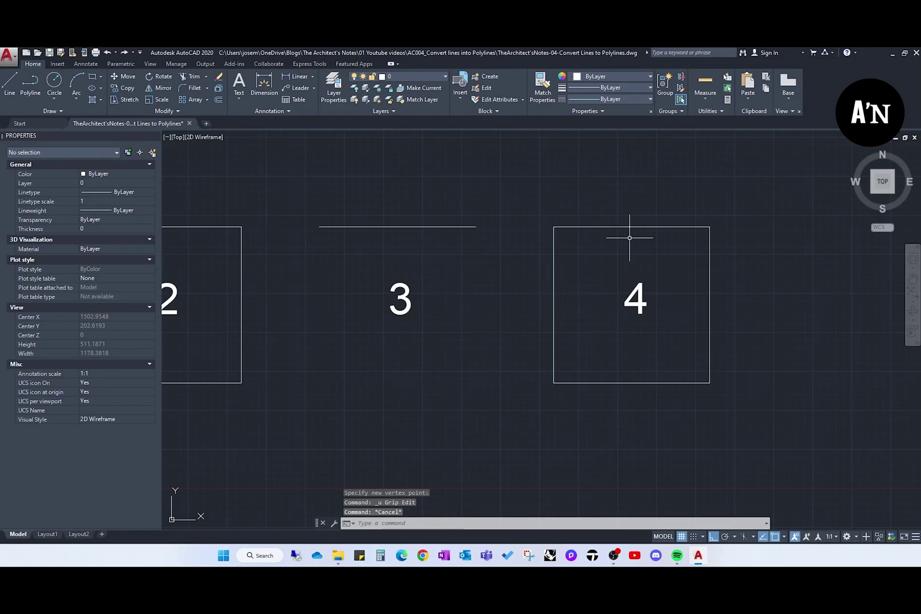
pyautogui.moveTo(649, 251); pyautogui.dragTo(462, 248, button='middle')
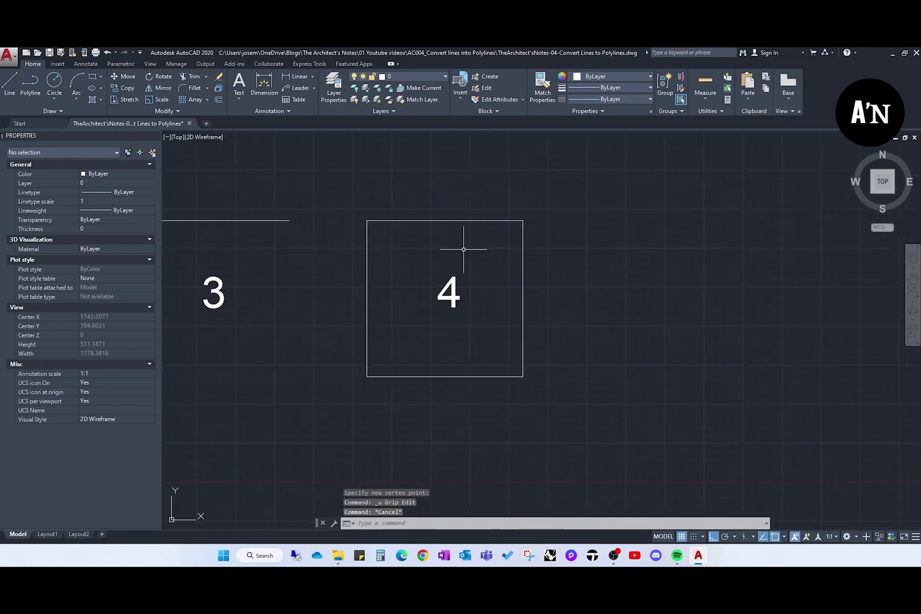
pyautogui.scroll(-2, 463, 249)
pyautogui.scroll(2, 428, 258)
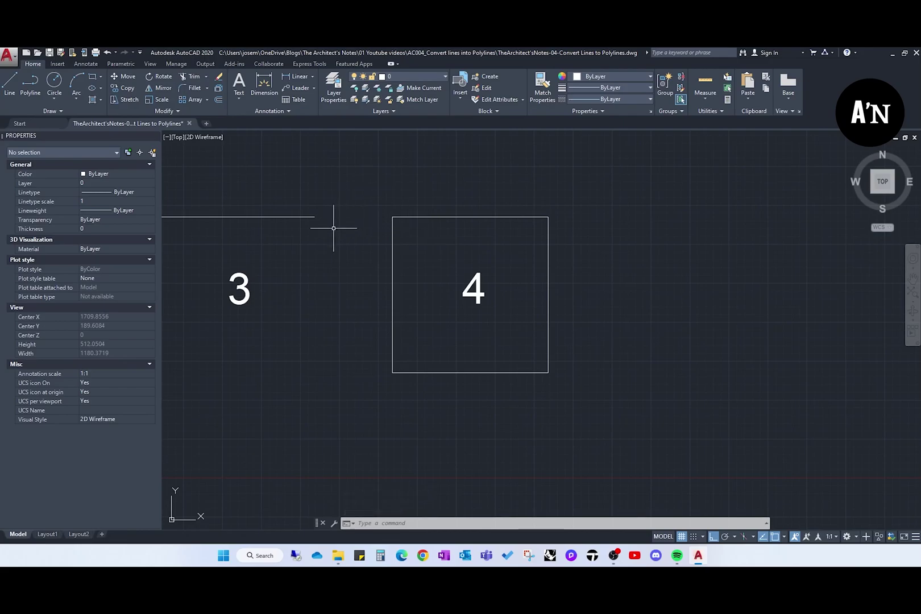
pyautogui.moveTo(335, 243); pyautogui.dragTo(357, 247, button='middle')
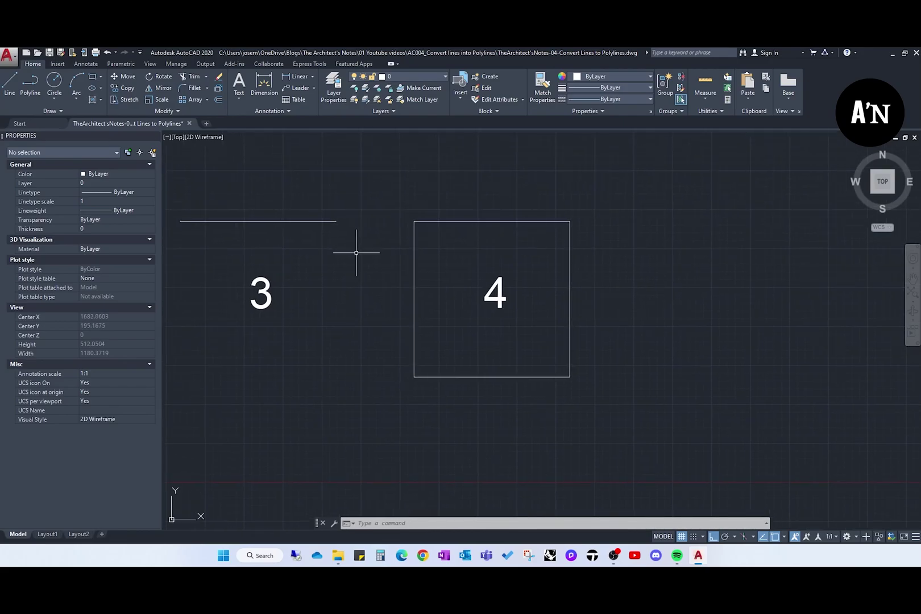
pyautogui.click(524, 250)
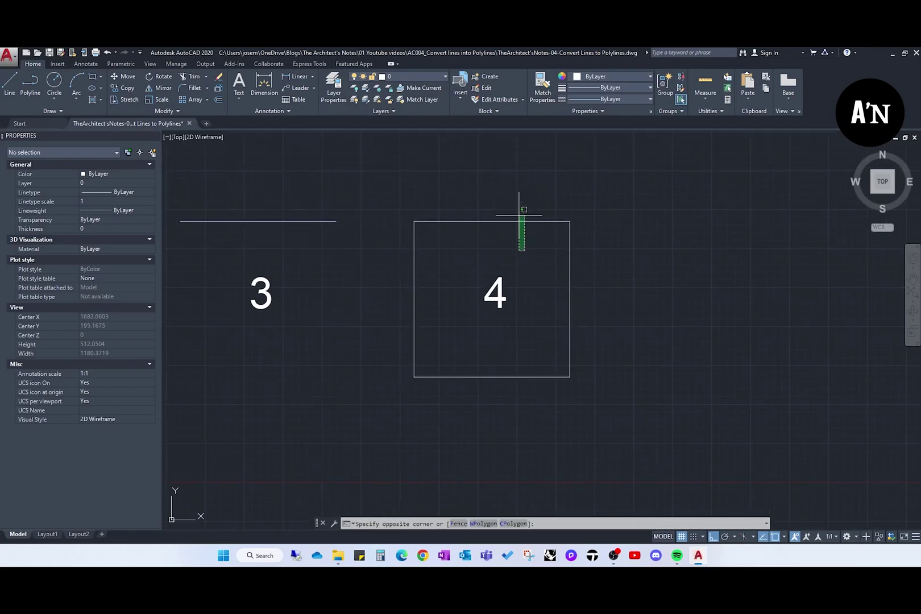
pyautogui.click(523, 209)
pyautogui.click(450, 259)
pyautogui.press('Escape')
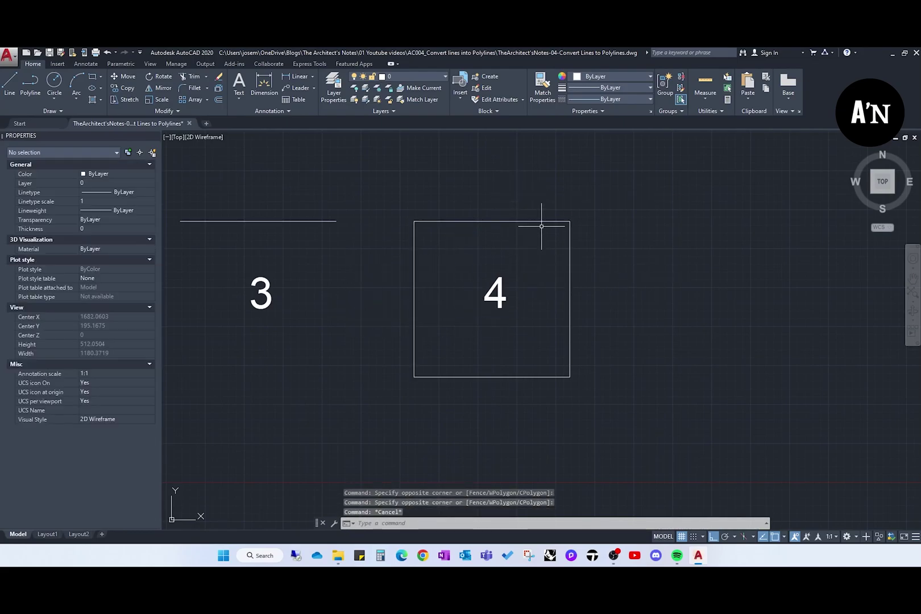
pyautogui.press('Escape')
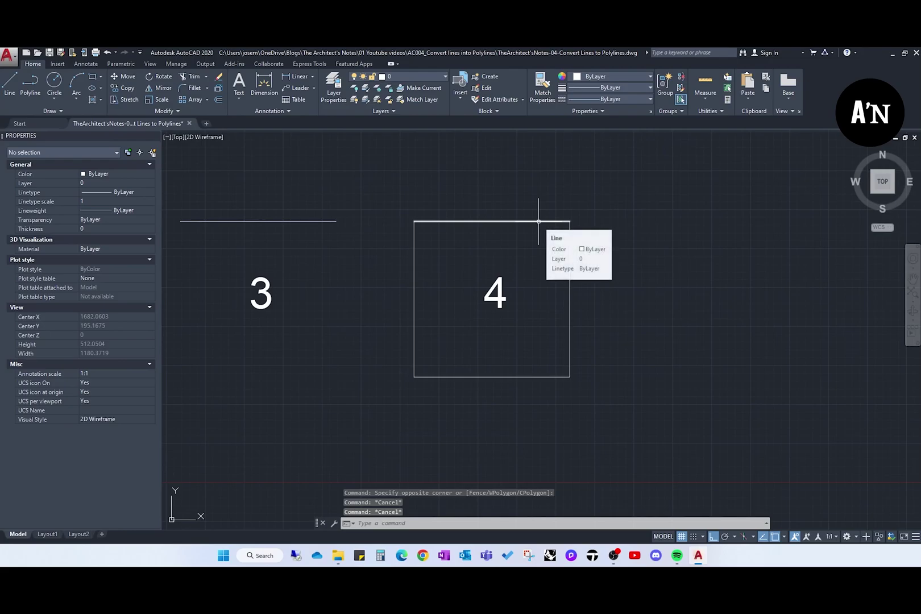
# - Convert the upper line of square 4 into a polyline with PEDIT
pyautogui.click(538, 221)
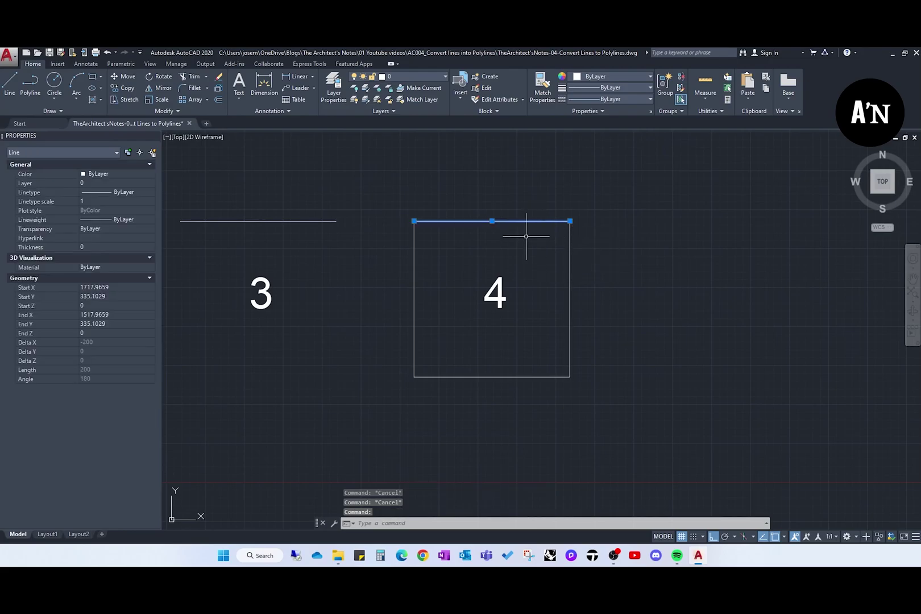
pyautogui.write('PEDI')
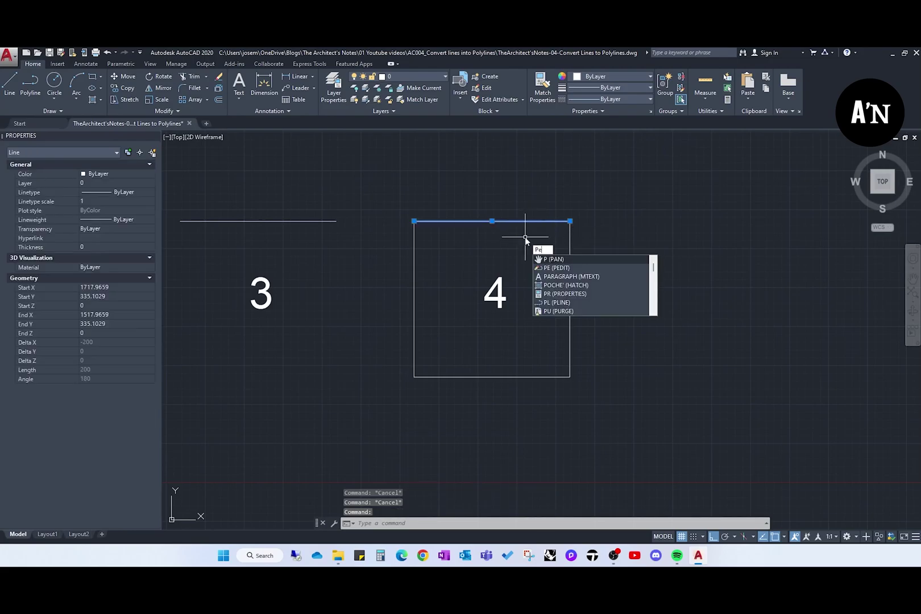
pyautogui.write('T')
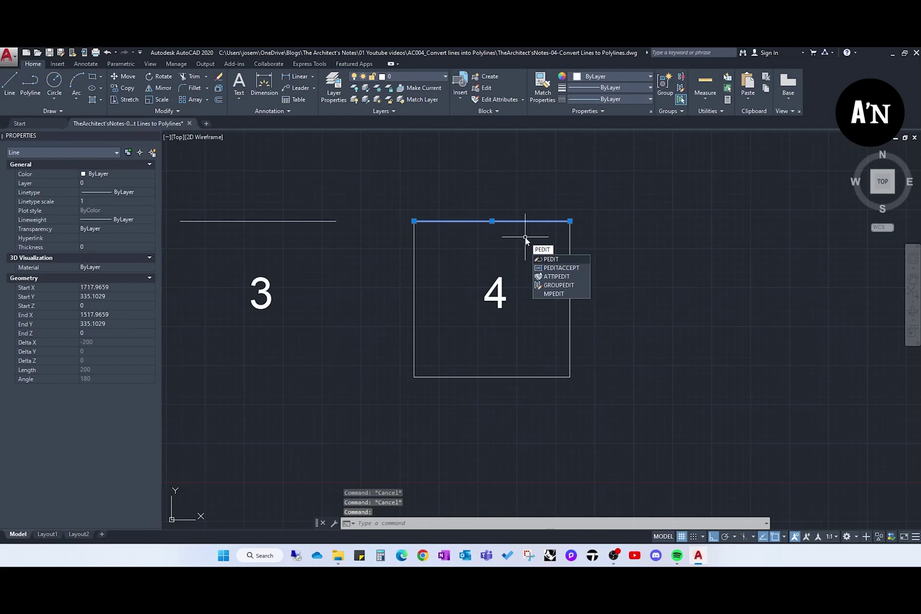
pyautogui.press('Return')
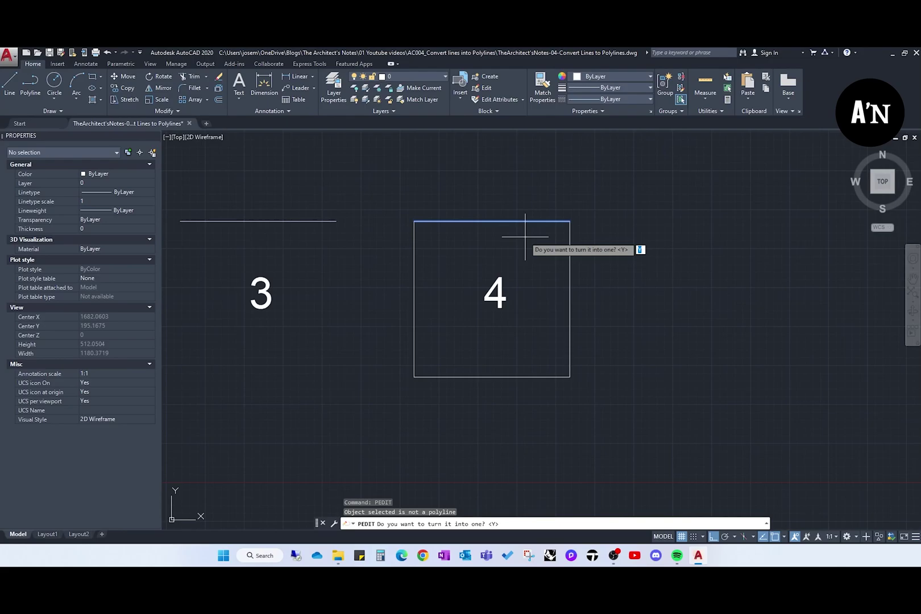
pyautogui.press('Return')
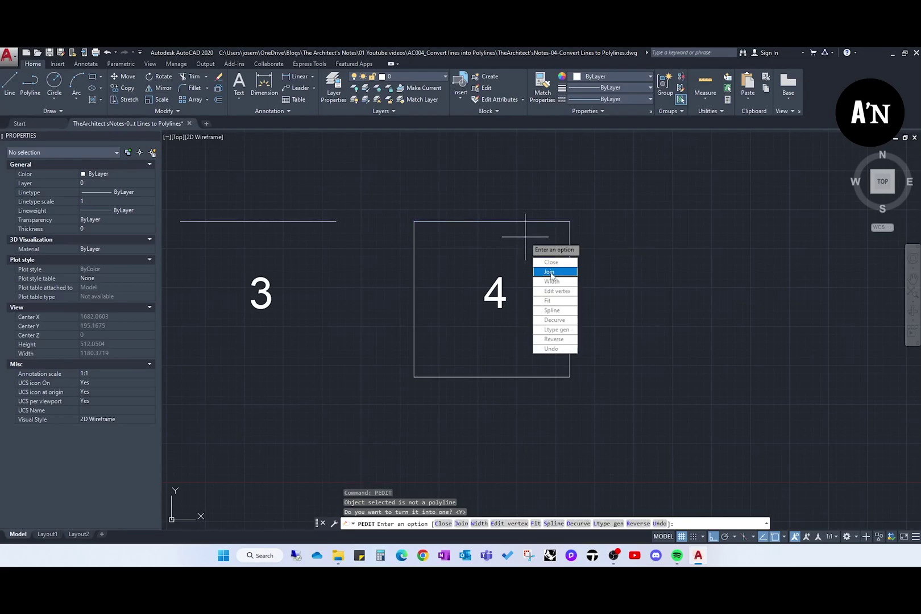
# - Join all four sides of square 4 into one polyline with PEDIT's Join option, then end the command
pyautogui.click(550, 275)
pyautogui.click(517, 221)
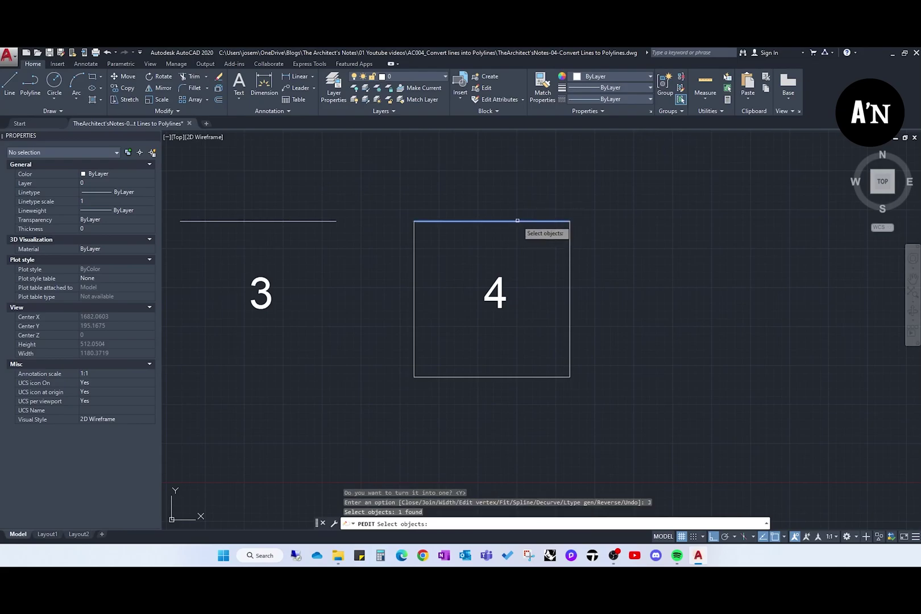
pyautogui.click(414, 245)
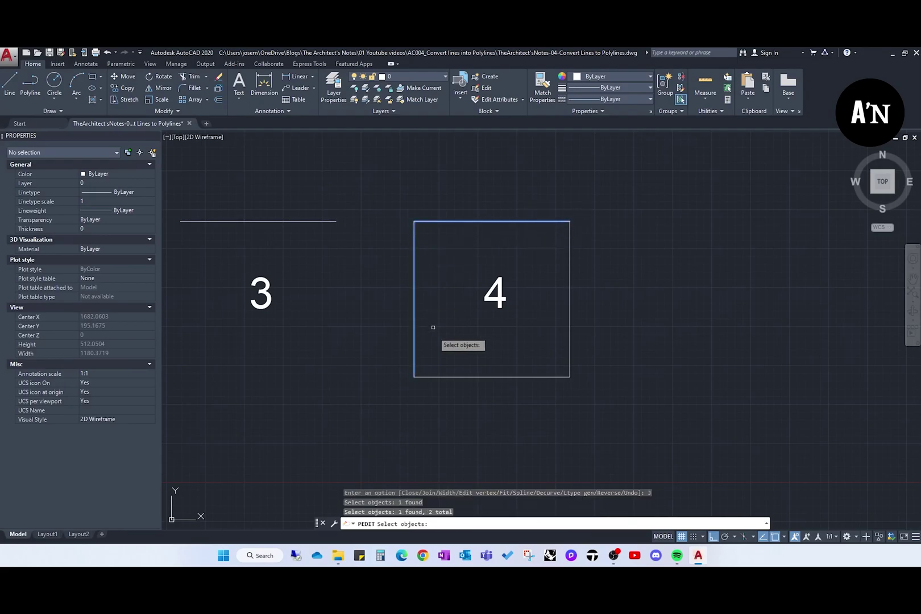
pyautogui.click(450, 377)
pyautogui.click(570, 344)
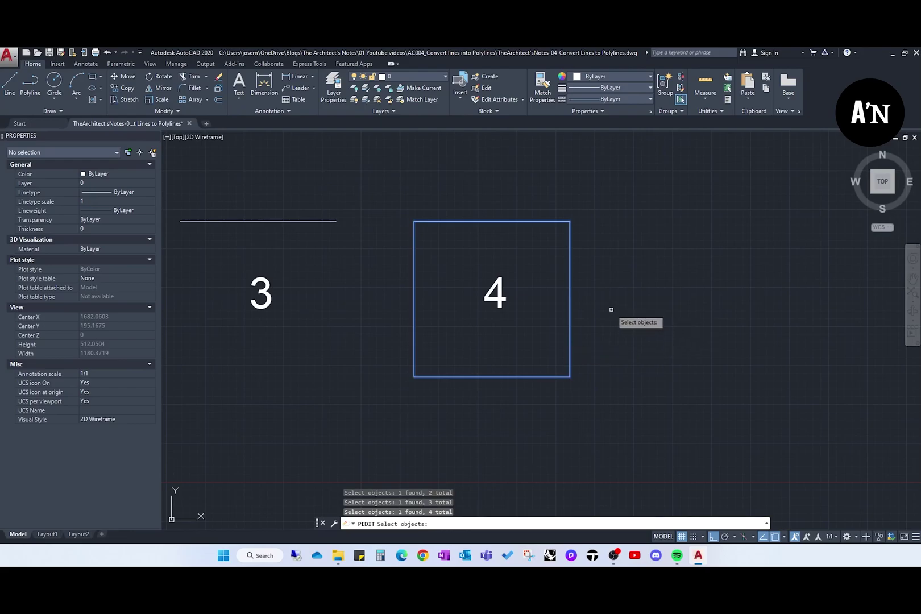
pyautogui.press('Return')
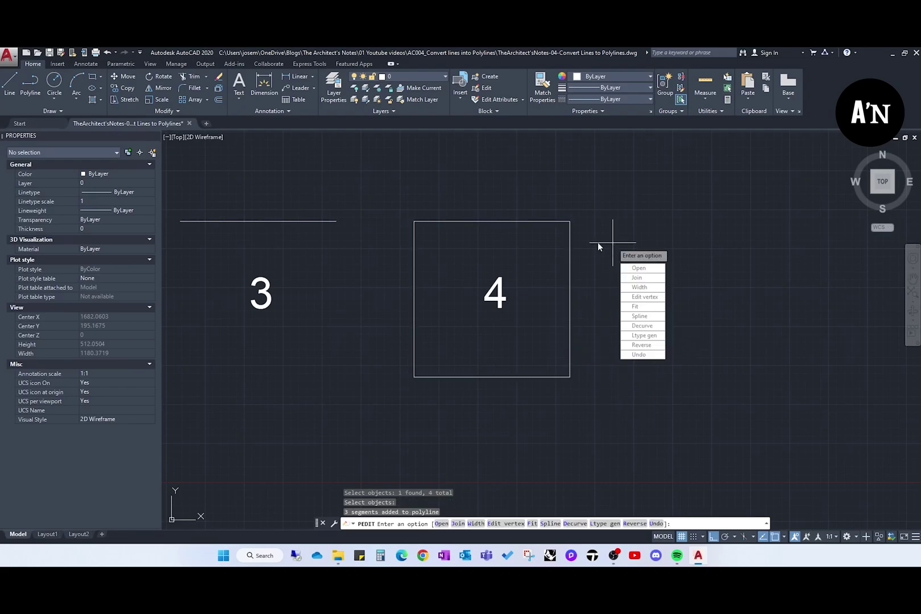
pyautogui.press('Escape')
# - Stretch square 4's right side outward about 131 units, its upper side upward about 106 units and its left side slightly outward, then deselect it
pyautogui.click(569, 257)
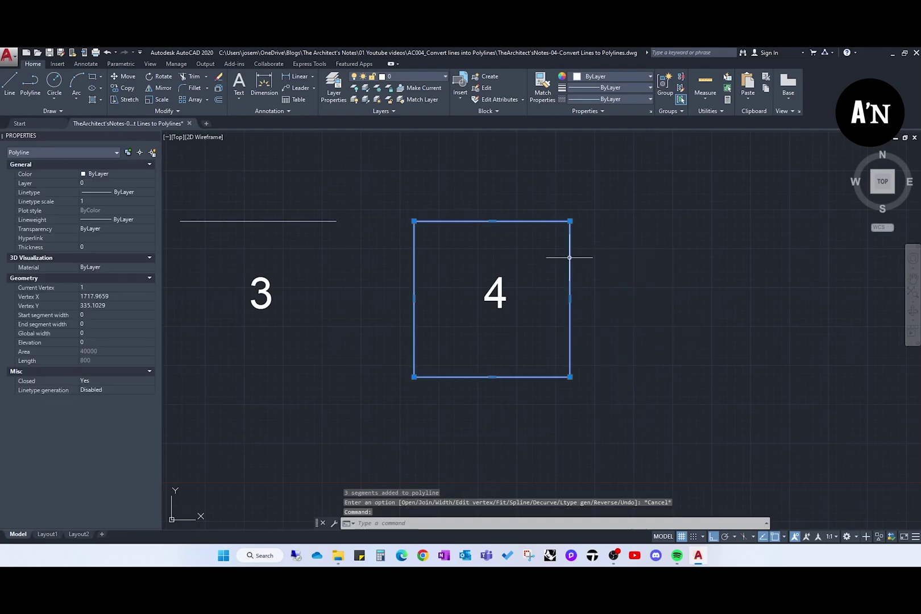
pyautogui.click(570, 298)
pyautogui.click(671, 298)
pyautogui.click(543, 220)
pyautogui.click(543, 139)
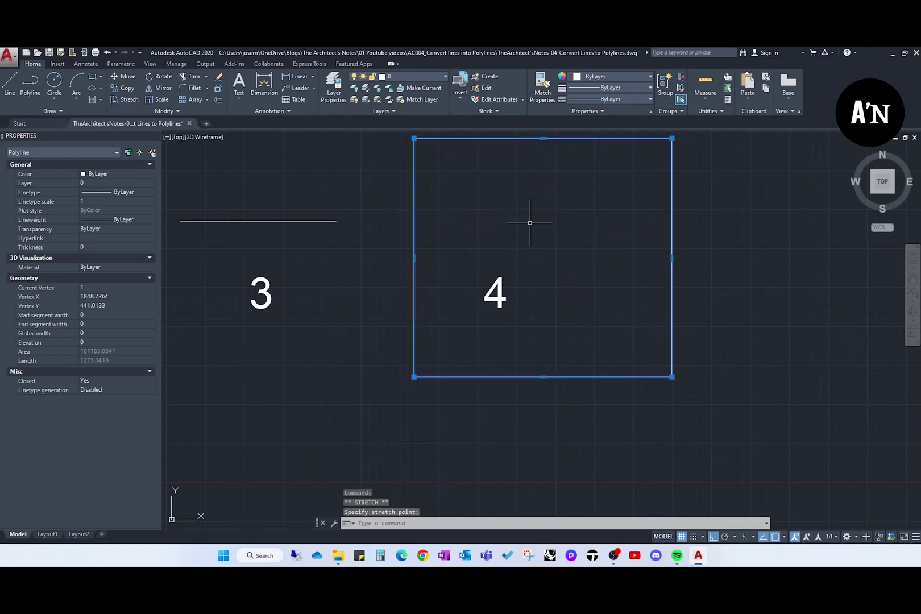
pyautogui.click(414, 257)
pyautogui.click(381, 260)
pyautogui.press('Escape')
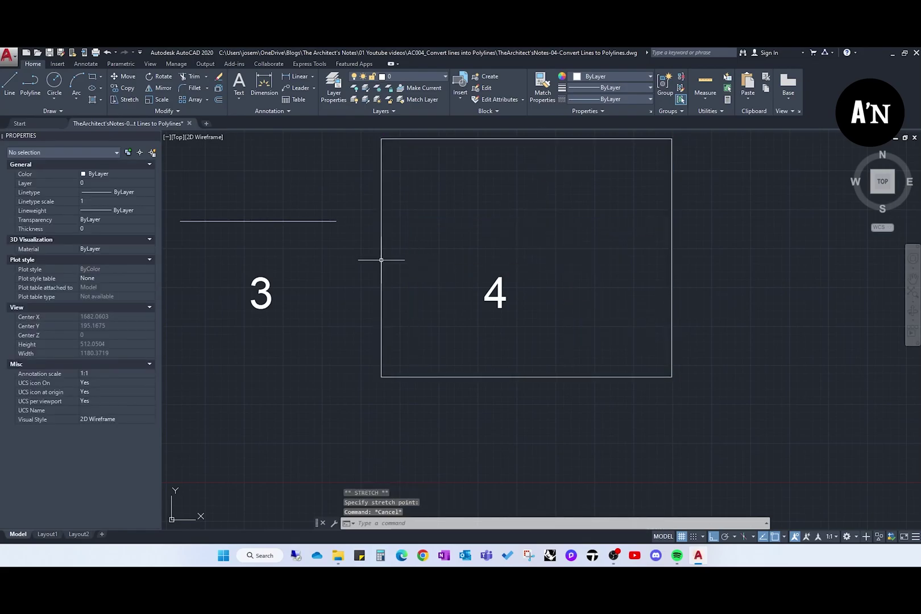